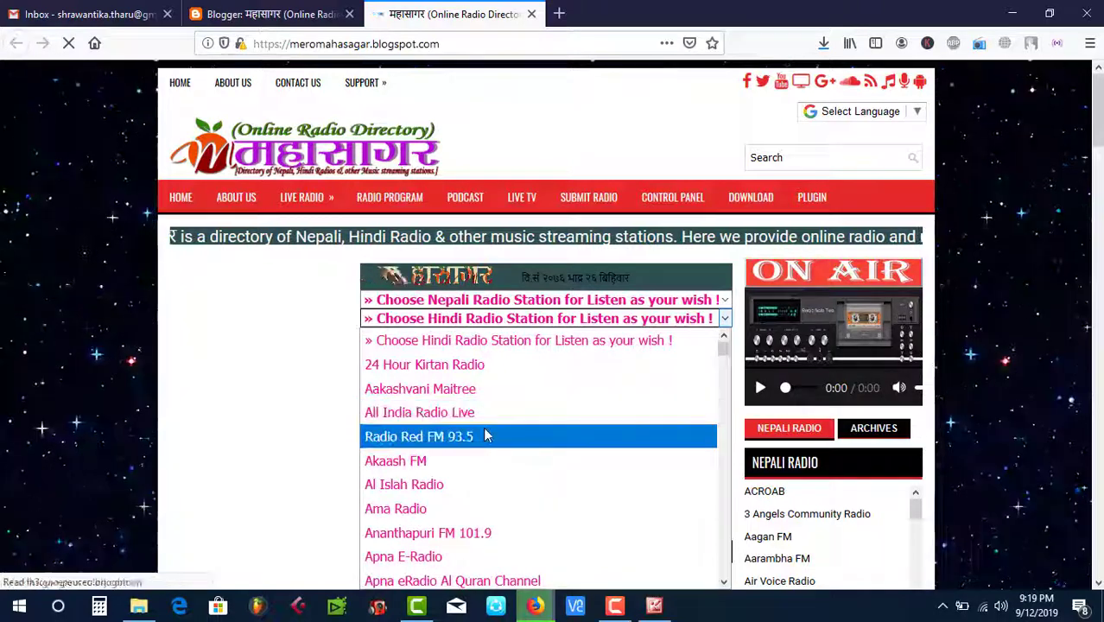
Look through the Hindi radio station list and browse the radio directory homepage's posts, categories and Recent Post Gallery.
scroll(515, 520, down, 15)
scroll(516, 520, down, 15)
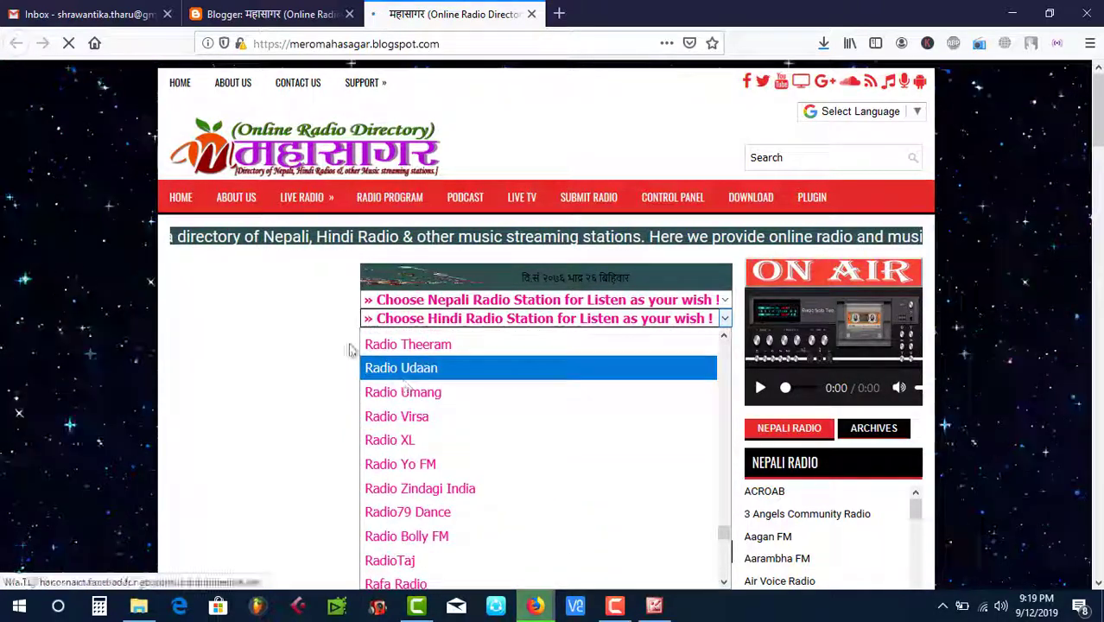
click(309, 317)
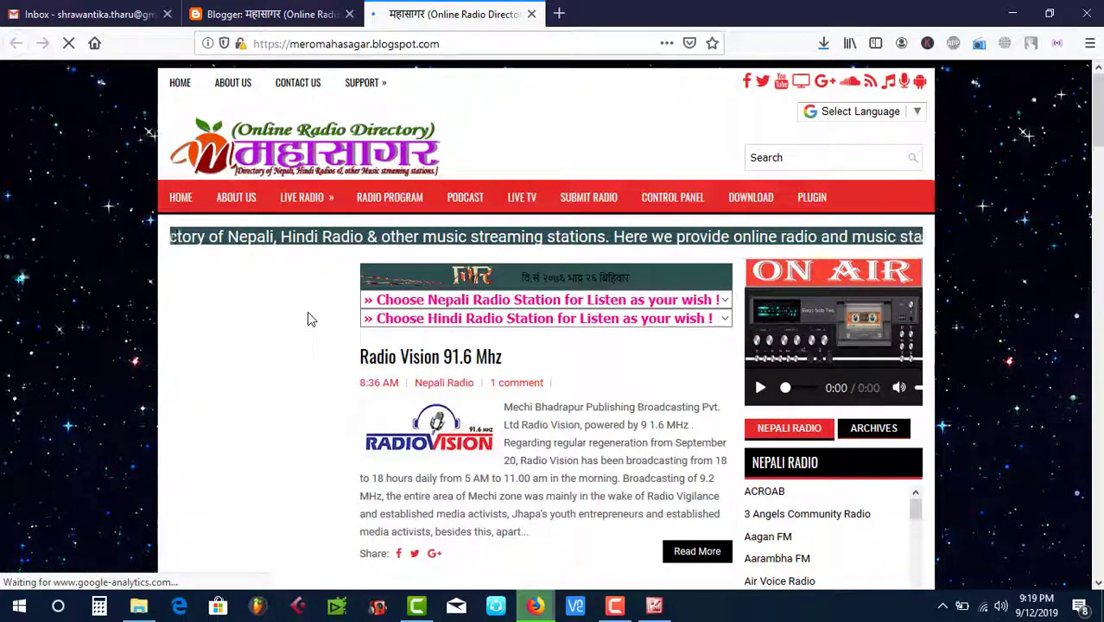
scroll(558, 441, down, 4)
scroll(557, 437, down, 10)
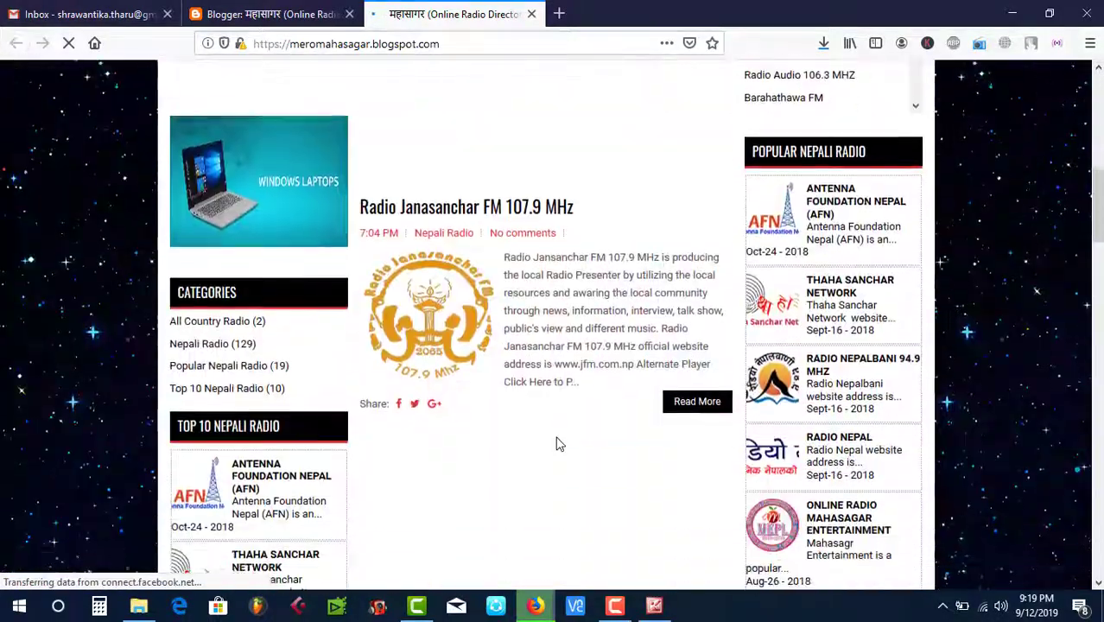
scroll(557, 438, down, 5)
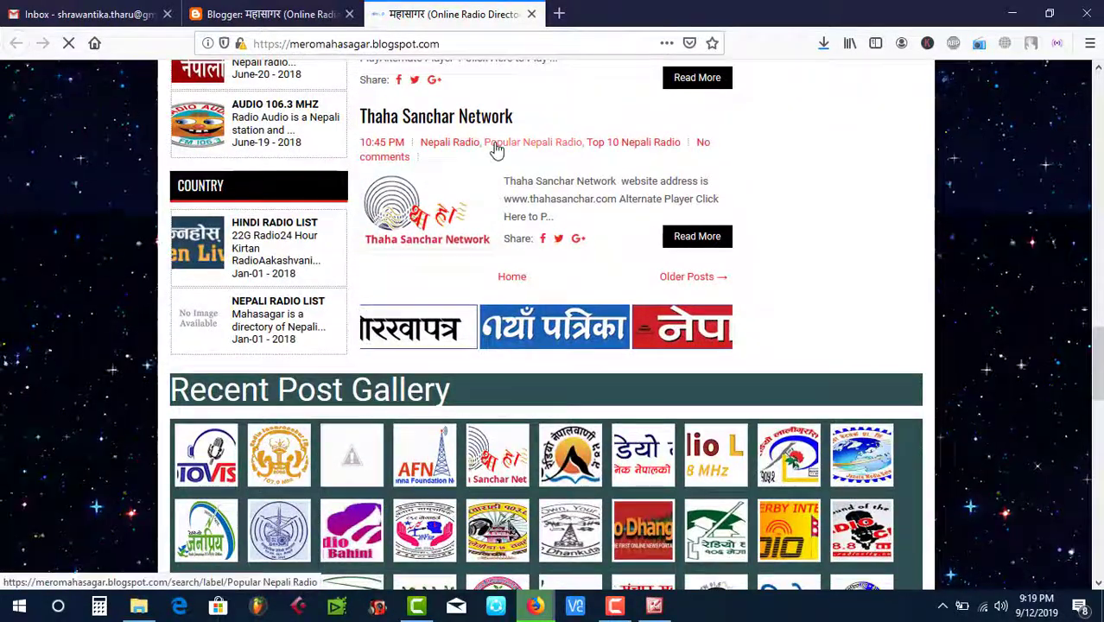
key(Home)
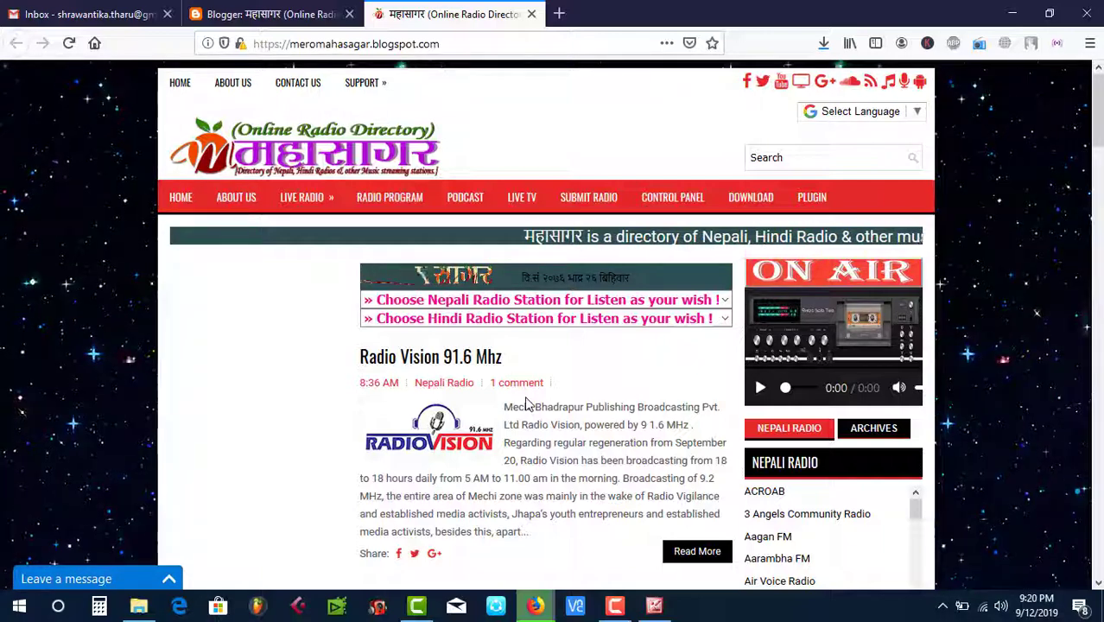
Switch to the Blogger dashboard and review the list of all posts in the महासागर (Online Radio Directory) blog.
click(292, 17)
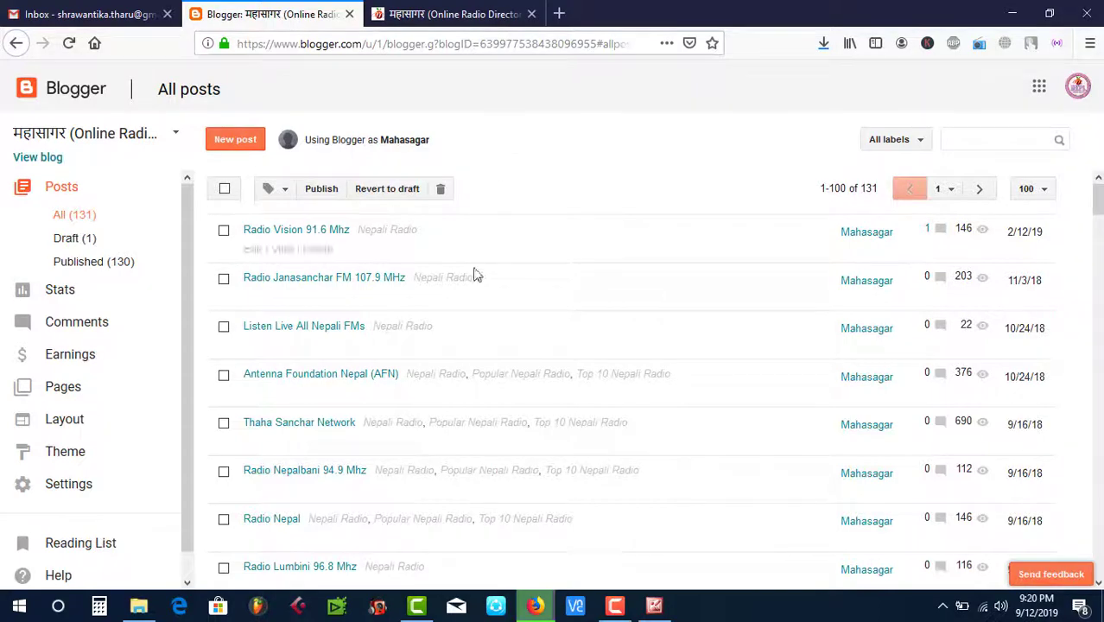
scroll(454, 406, down, 5)
scroll(454, 406, down, 20)
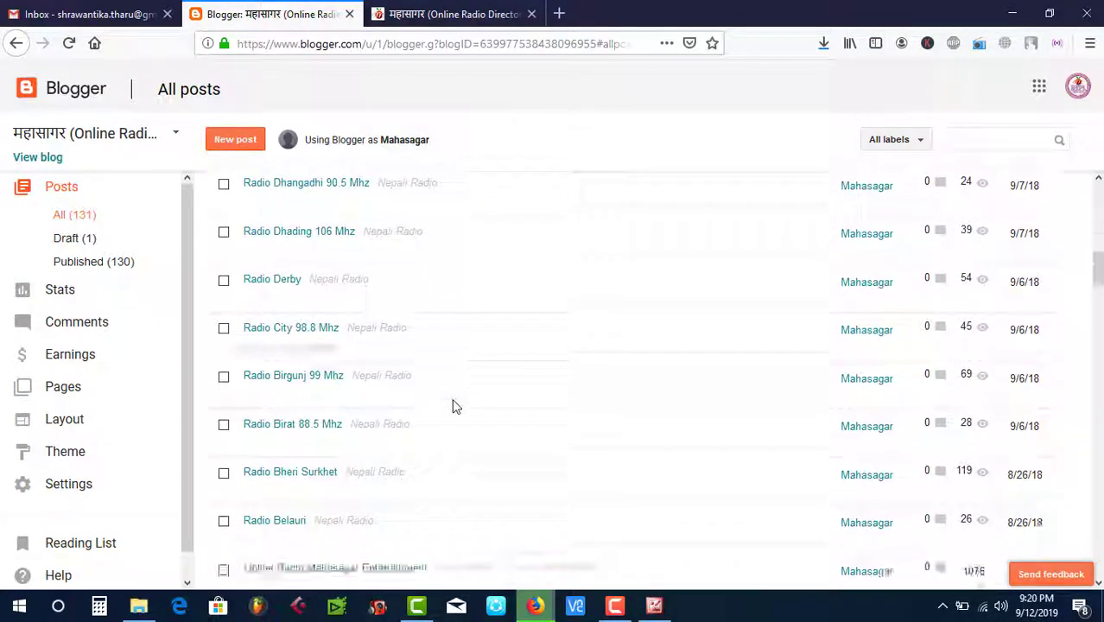
scroll(455, 406, down, 5)
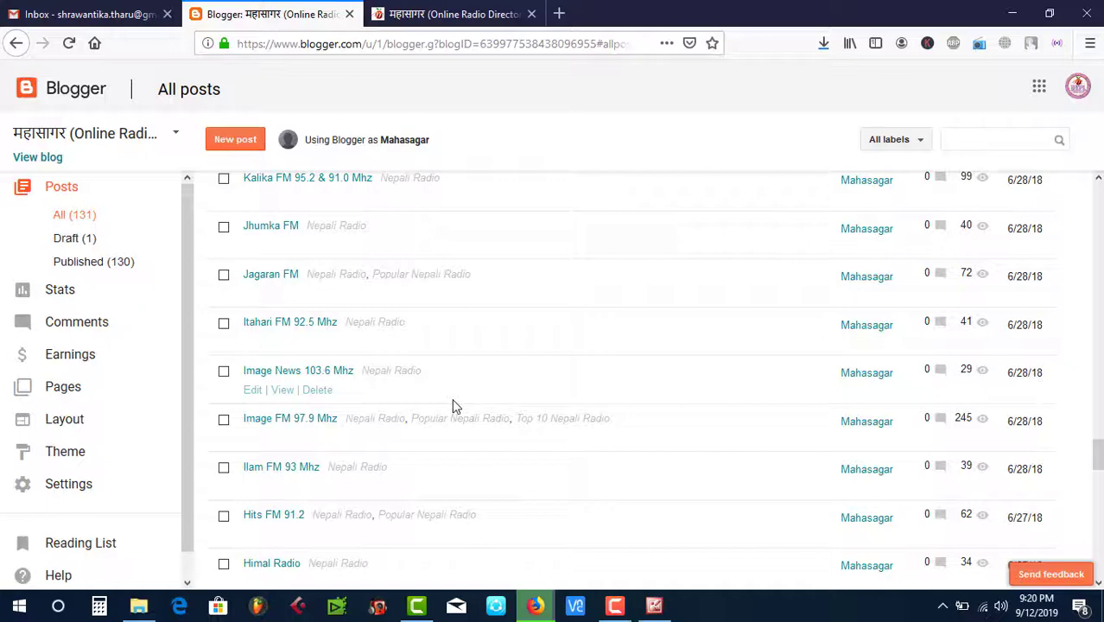
Open the Other settings of the महासागर (Online Radio Directory) blog.
click(72, 141)
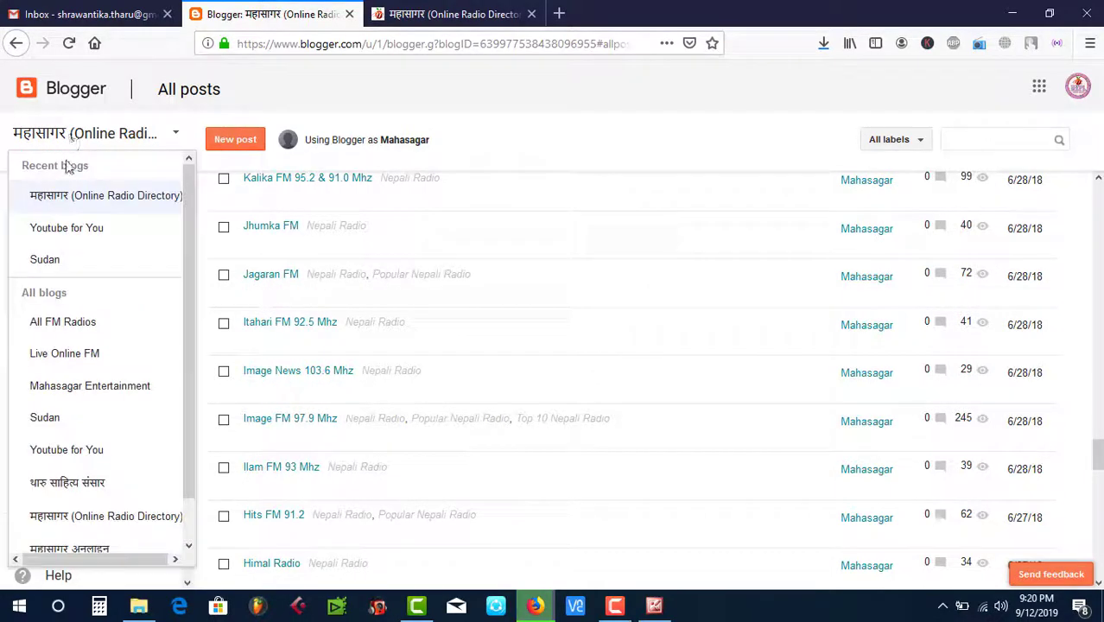
click(67, 197)
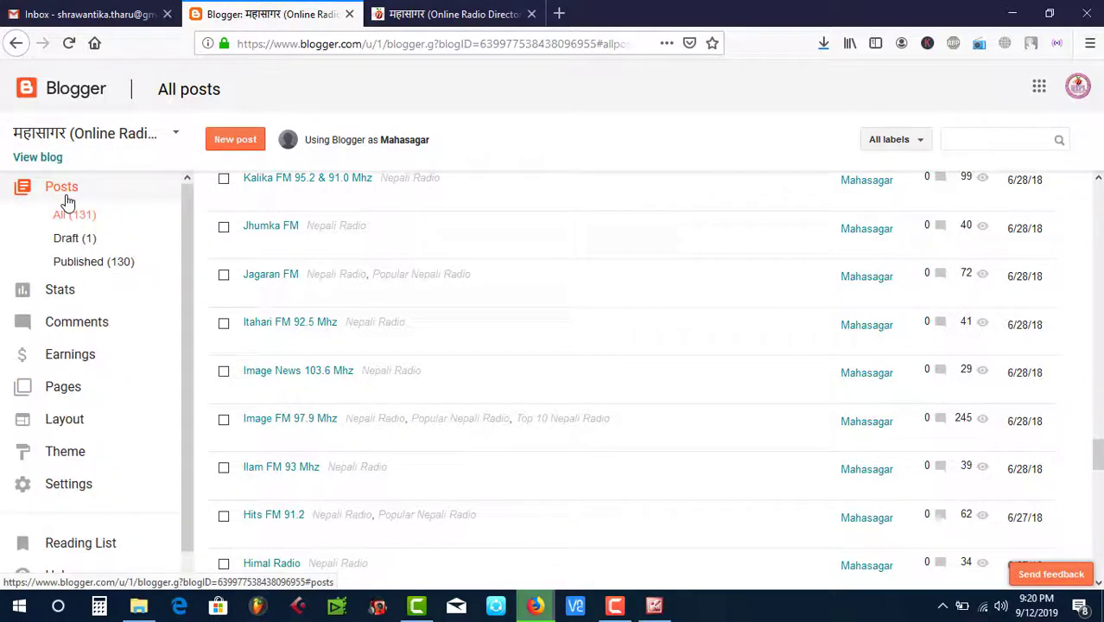
click(74, 487)
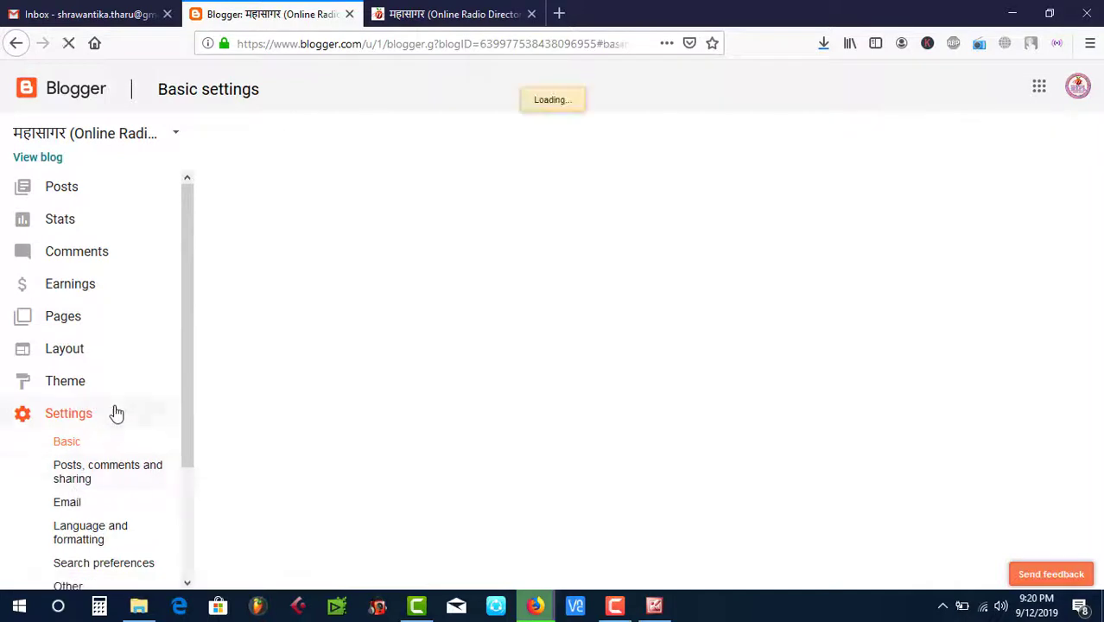
scroll(113, 411, down, 3)
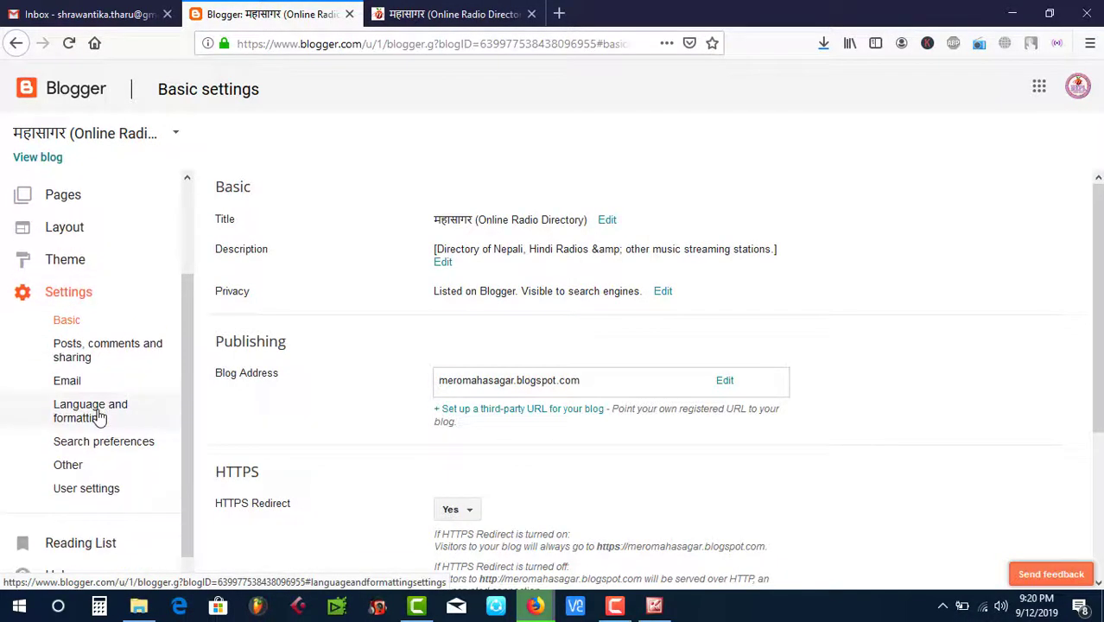
scroll(95, 414, down, 1)
click(68, 440)
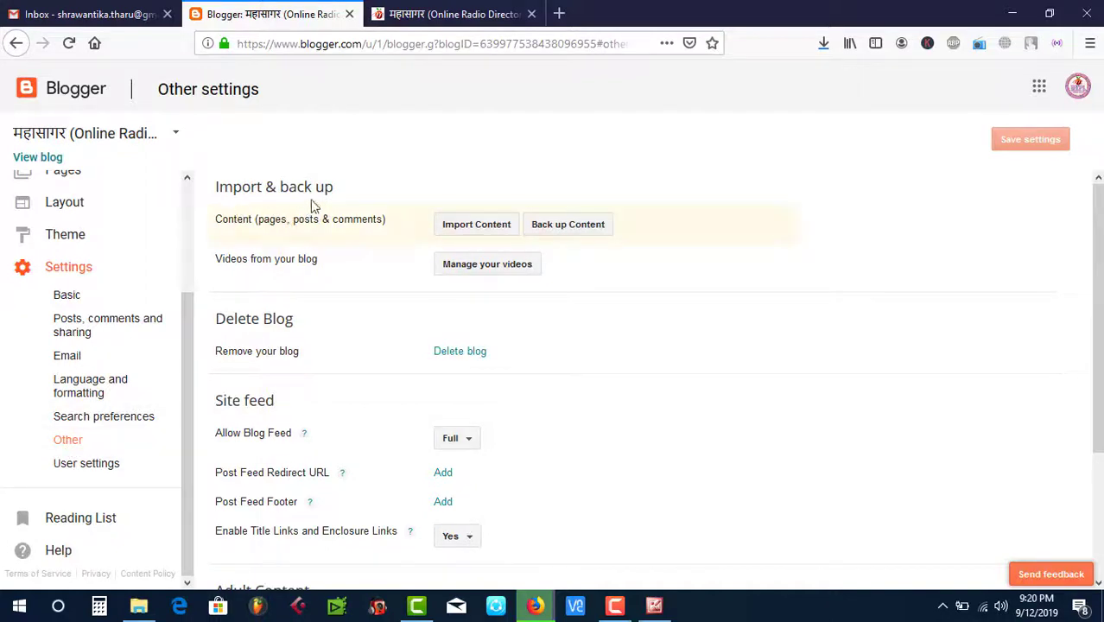
Back up the blog's content to the computer as blog-09-12-2019.xml and check the file among the browser's downloads.
drag(266, 188, 315, 190)
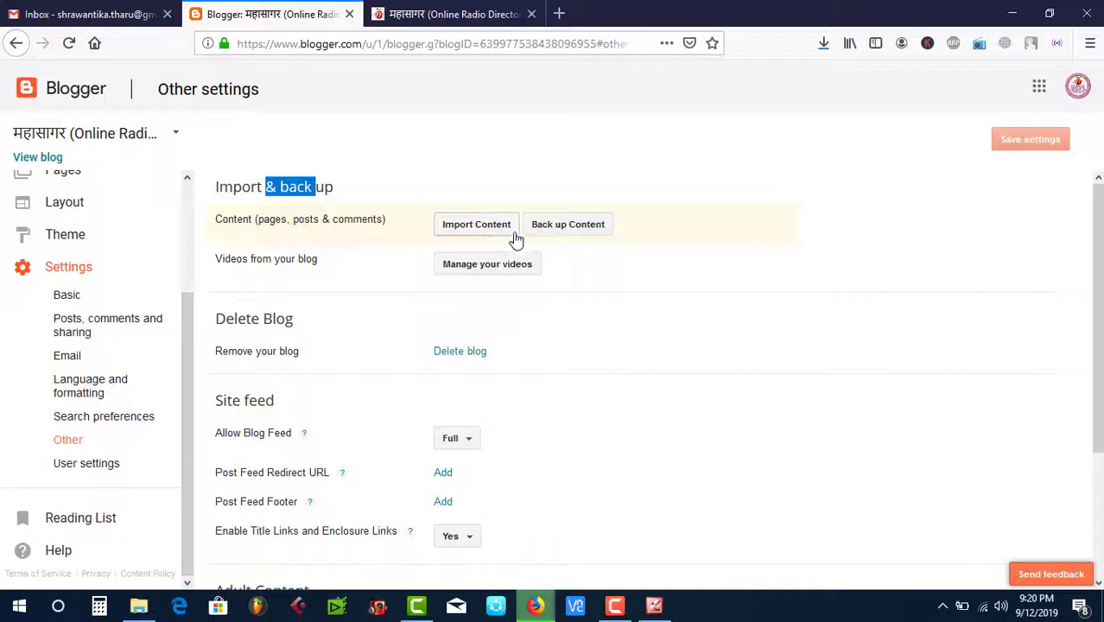
click(562, 226)
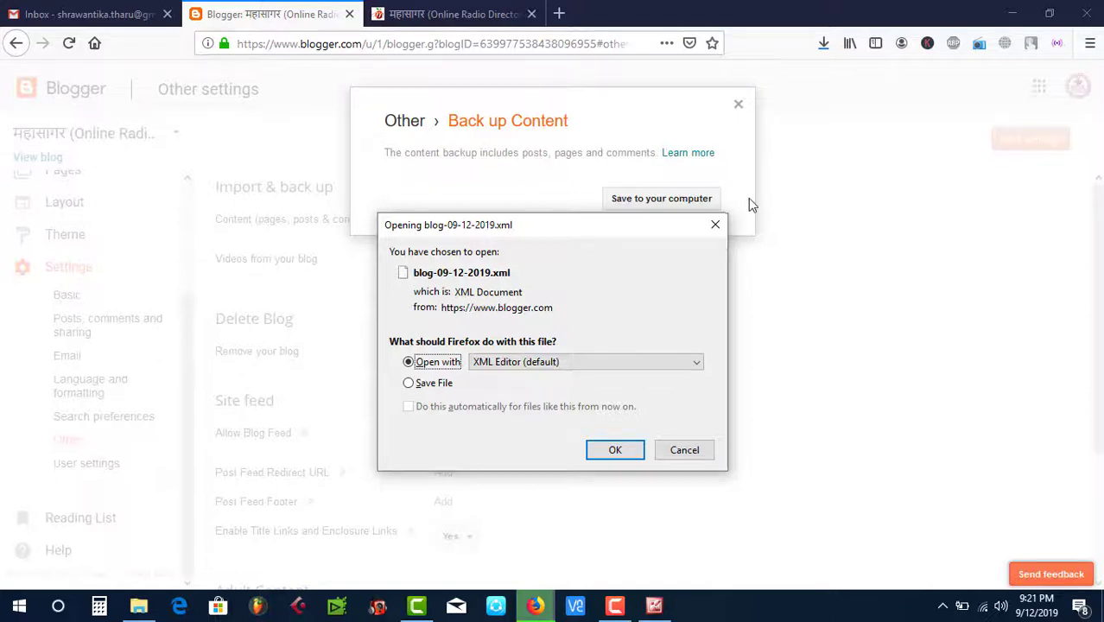
click(432, 384)
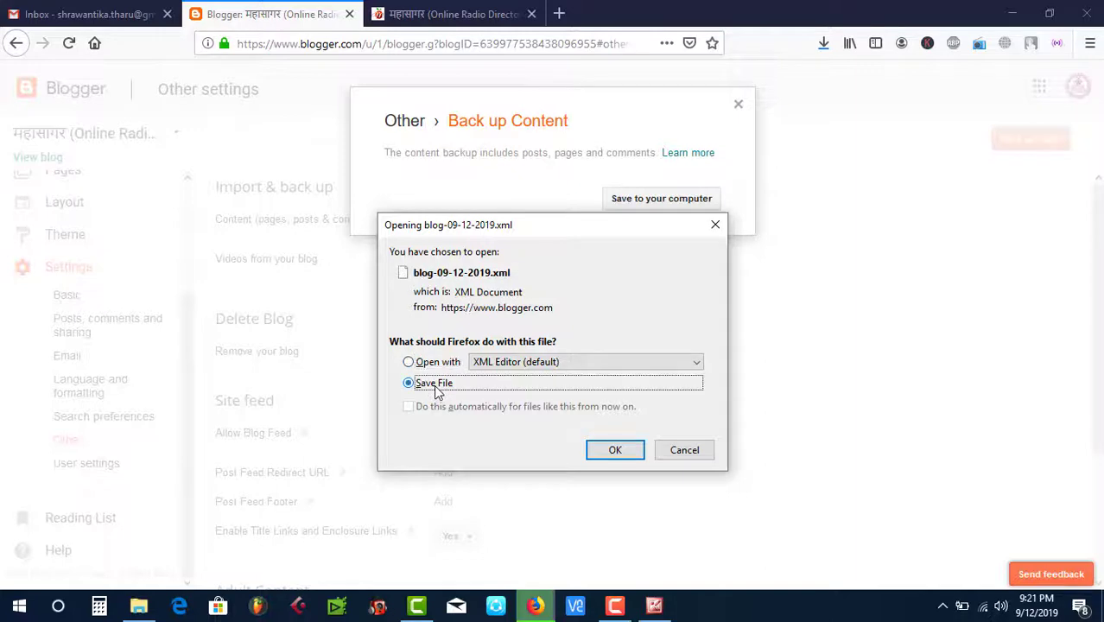
click(623, 457)
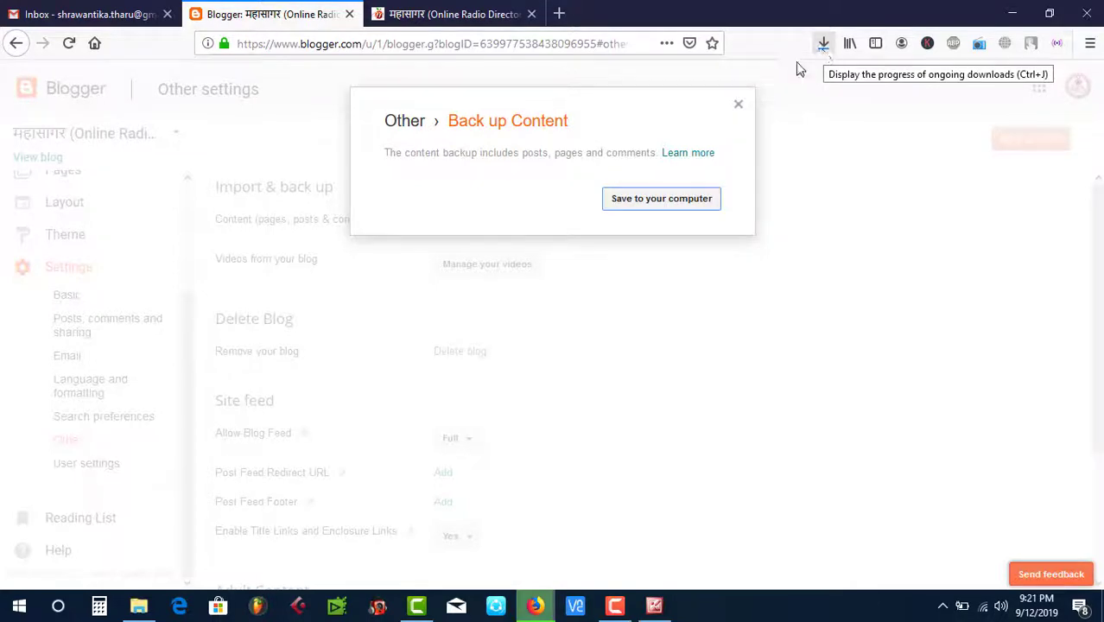
click(739, 106)
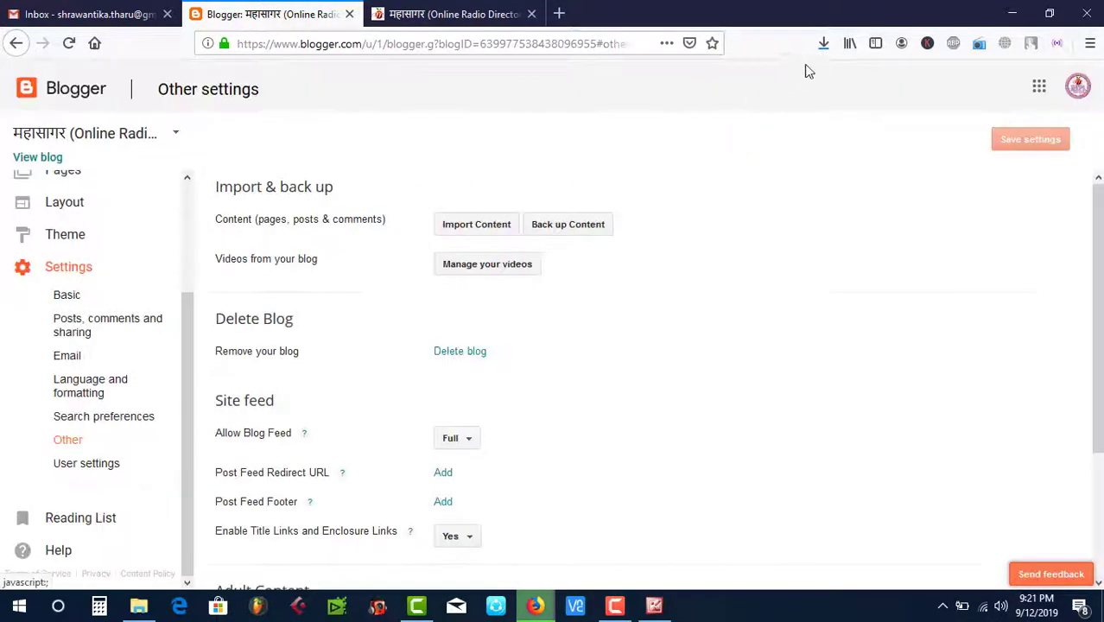
click(825, 45)
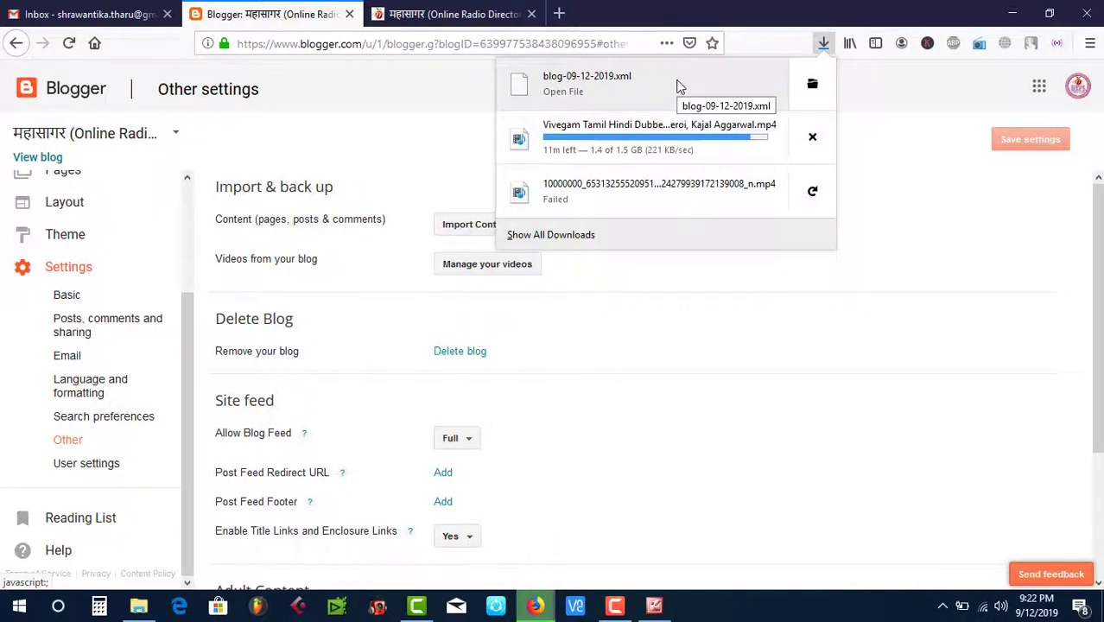
Switch to the Live Online FM blog and show its Other settings.
click(134, 138)
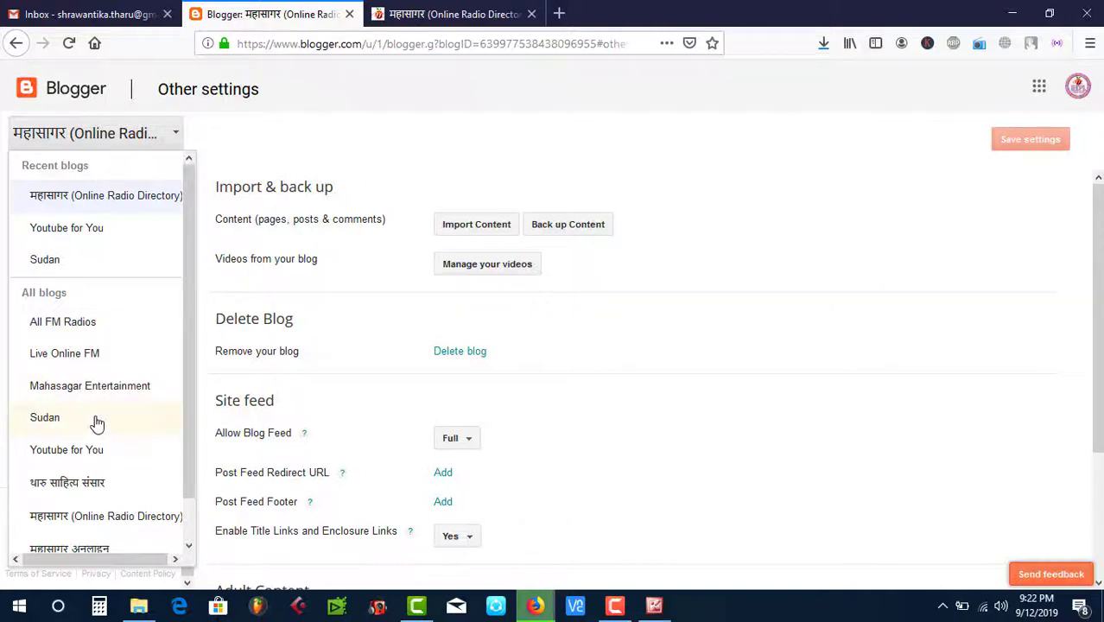
scroll(97, 423, down, 1)
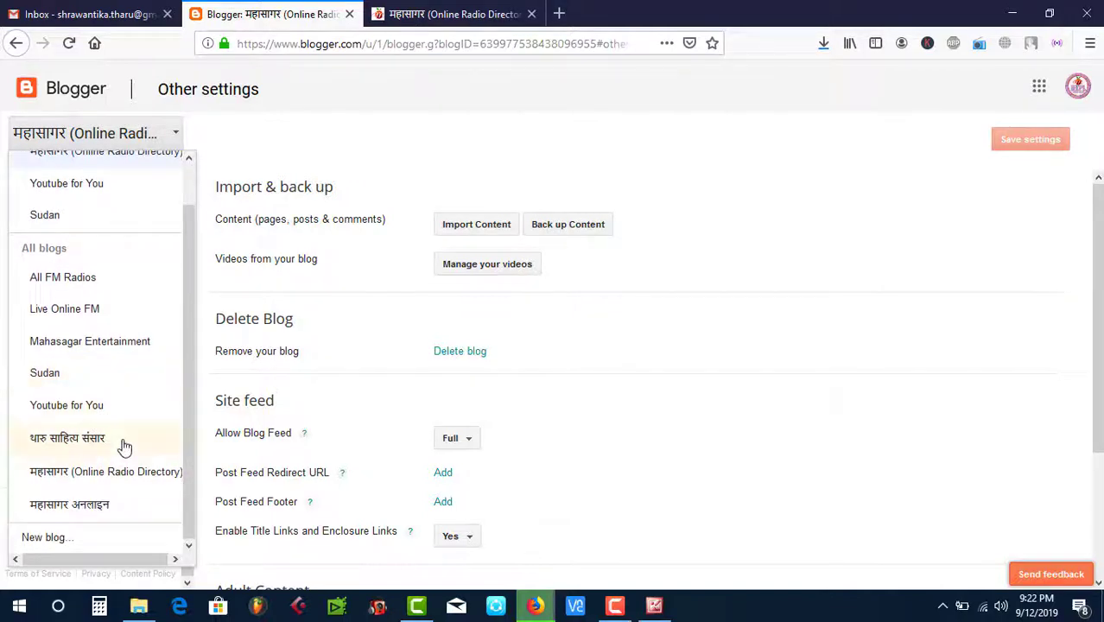
click(75, 313)
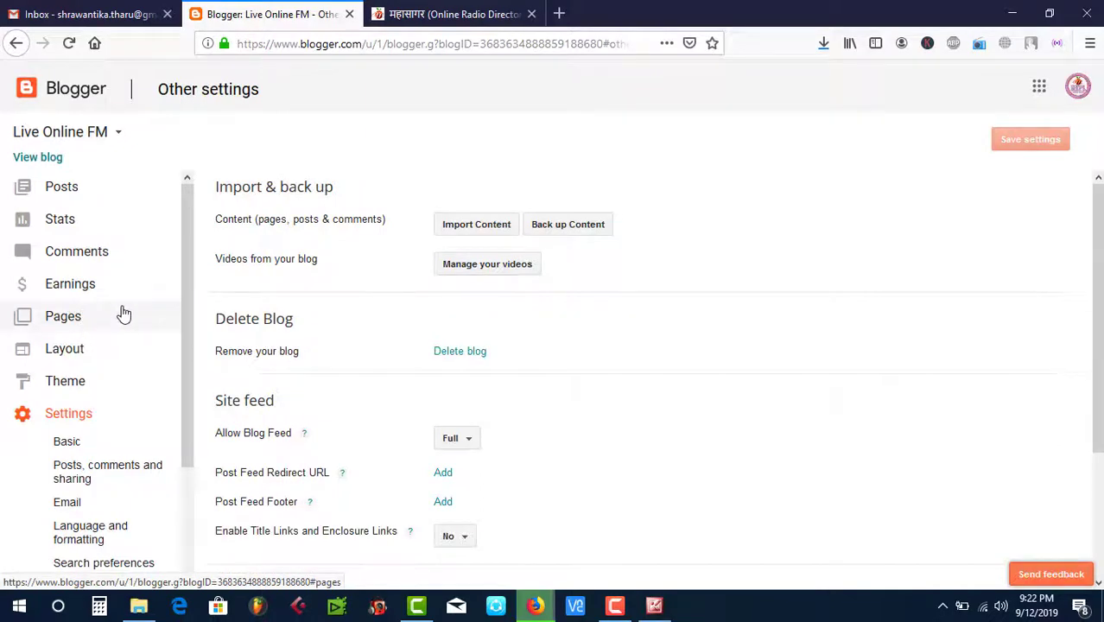
scroll(67, 477, down, 1)
scroll(67, 477, down, 1)
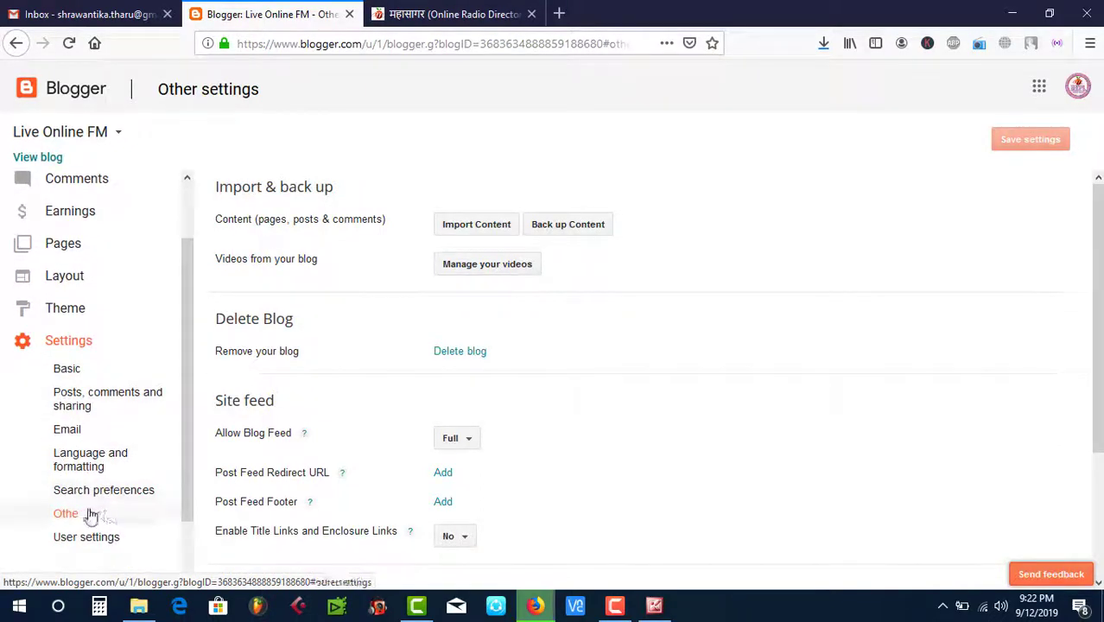
Start importing content into the Live Online FM blog and complete the reCAPTCHA by selecting all images with bridges.
click(475, 226)
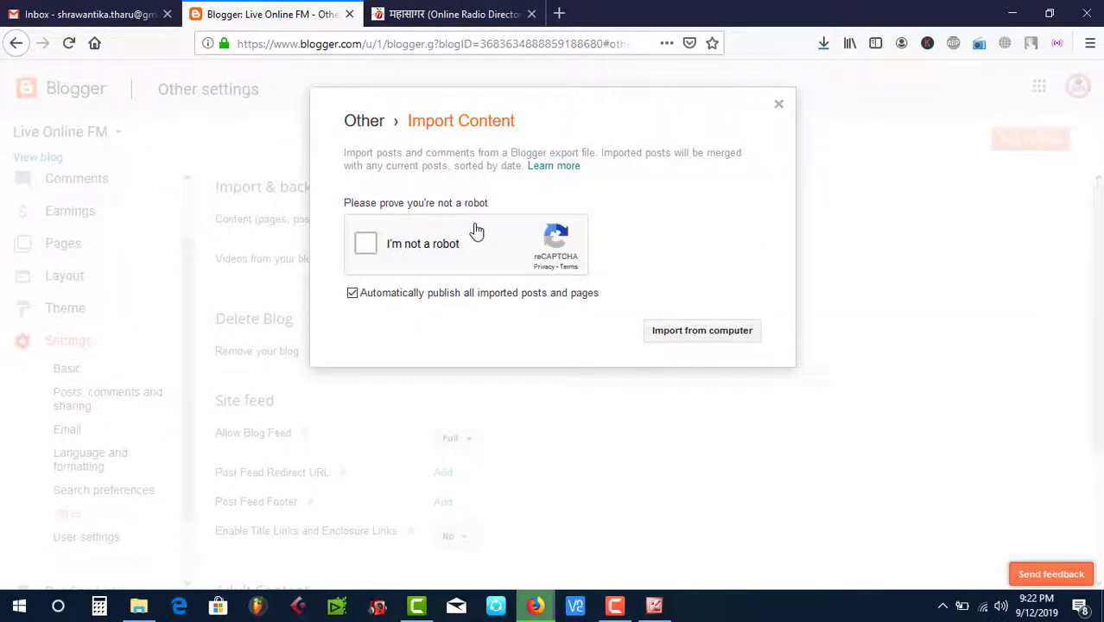
click(367, 253)
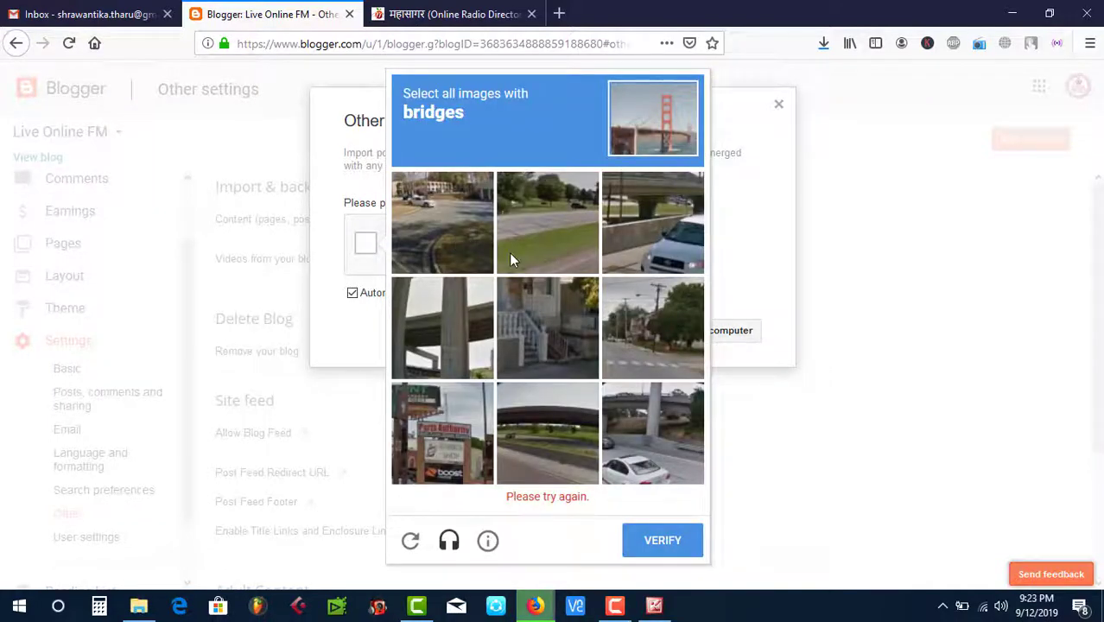
click(655, 232)
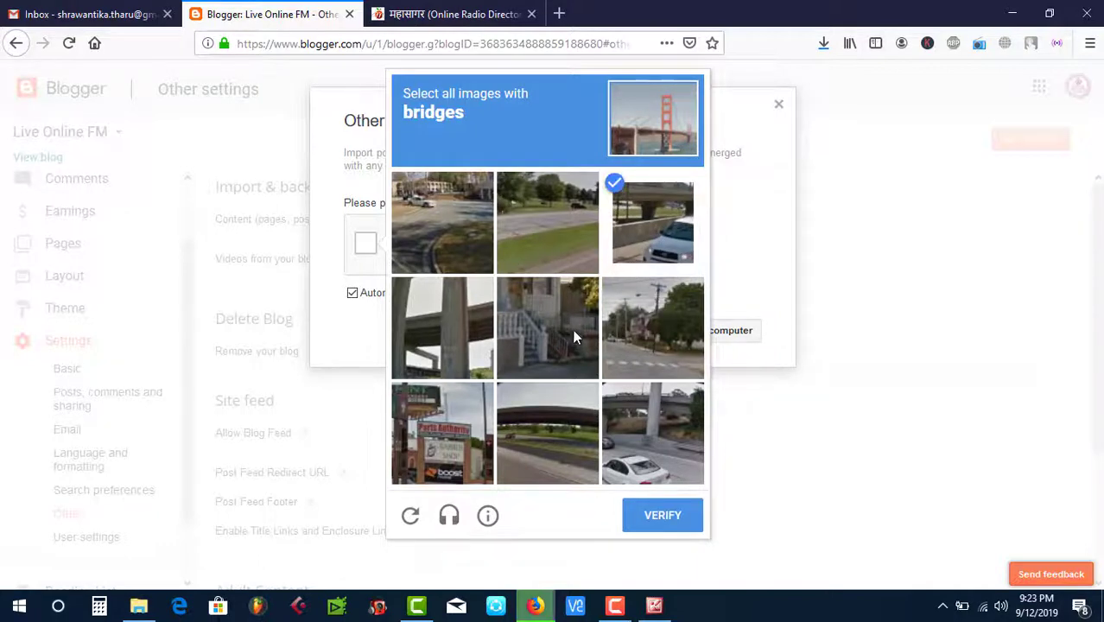
click(529, 463)
click(642, 440)
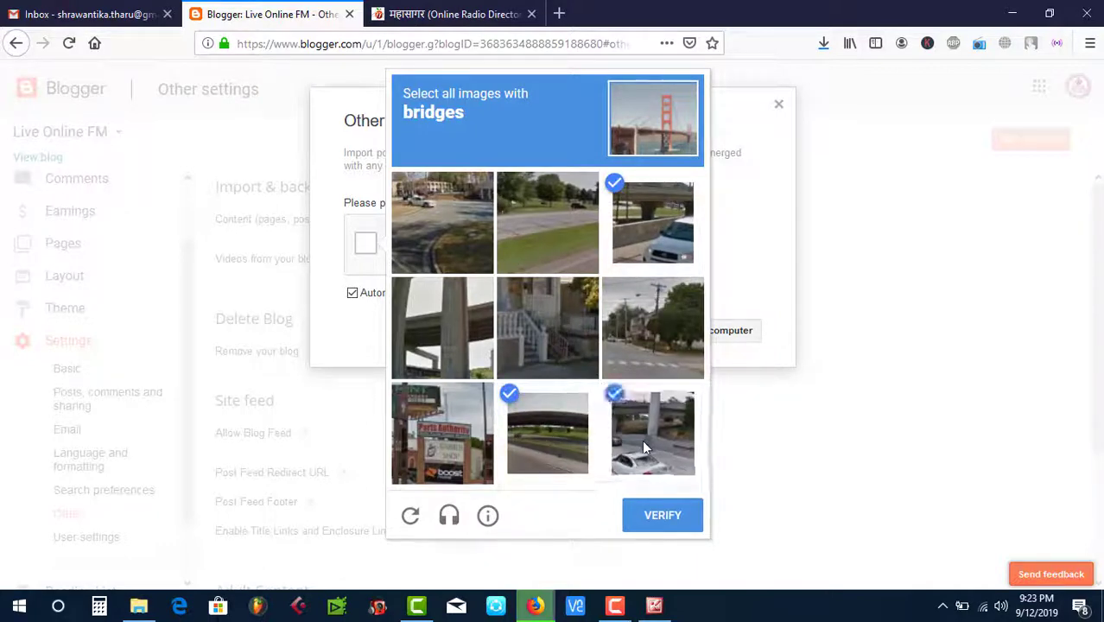
click(423, 350)
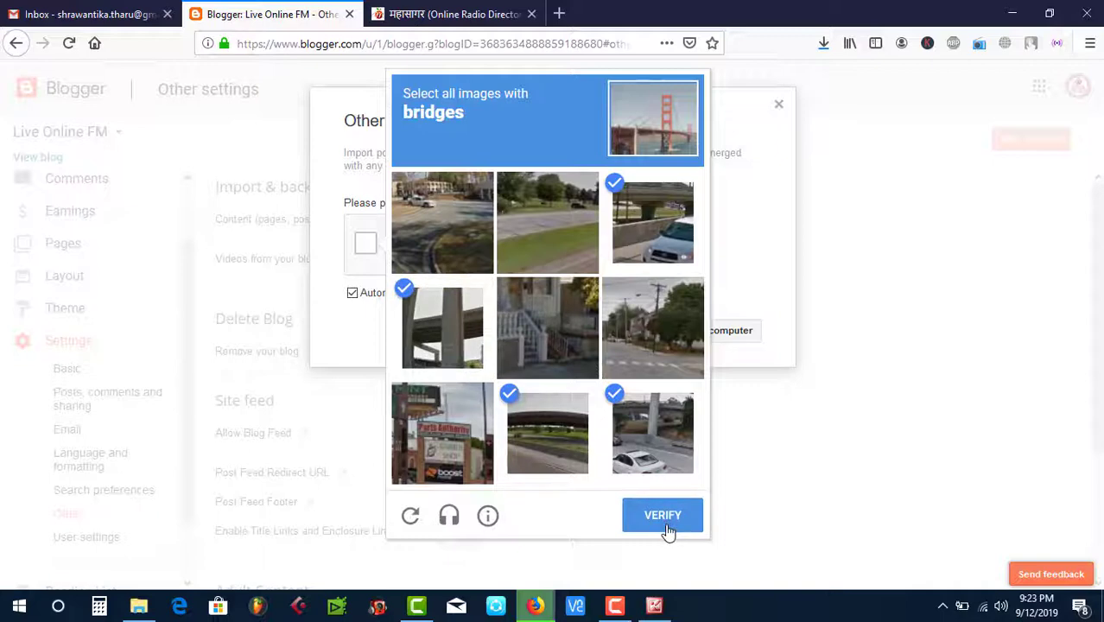
click(663, 516)
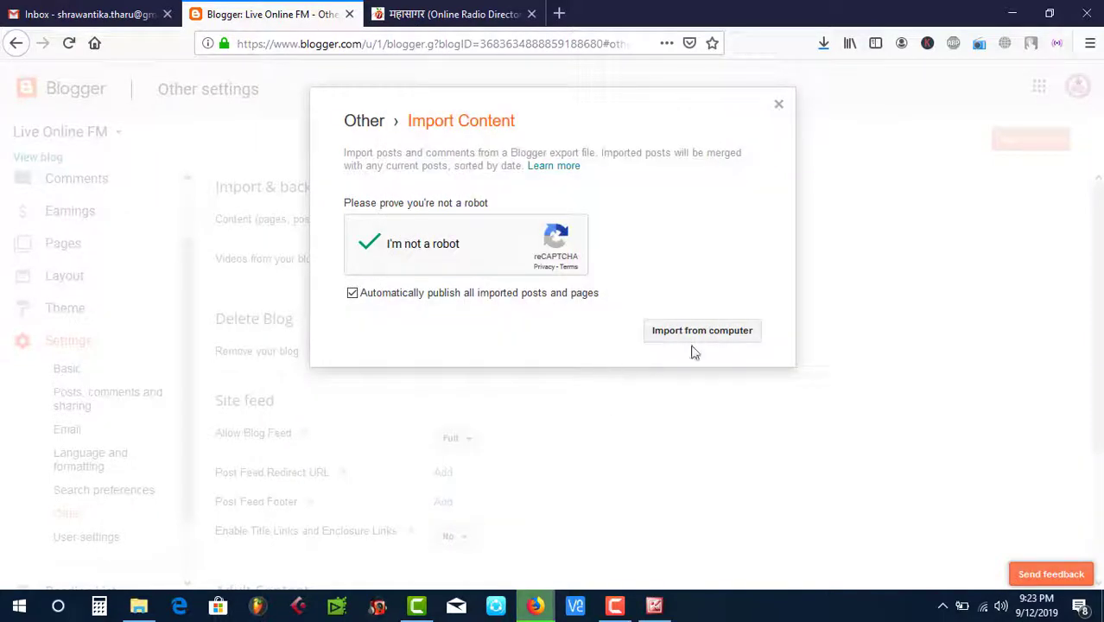
Import the backup file blog-09-12-2019 from the Downloads folder into the Live Online FM blog.
click(710, 342)
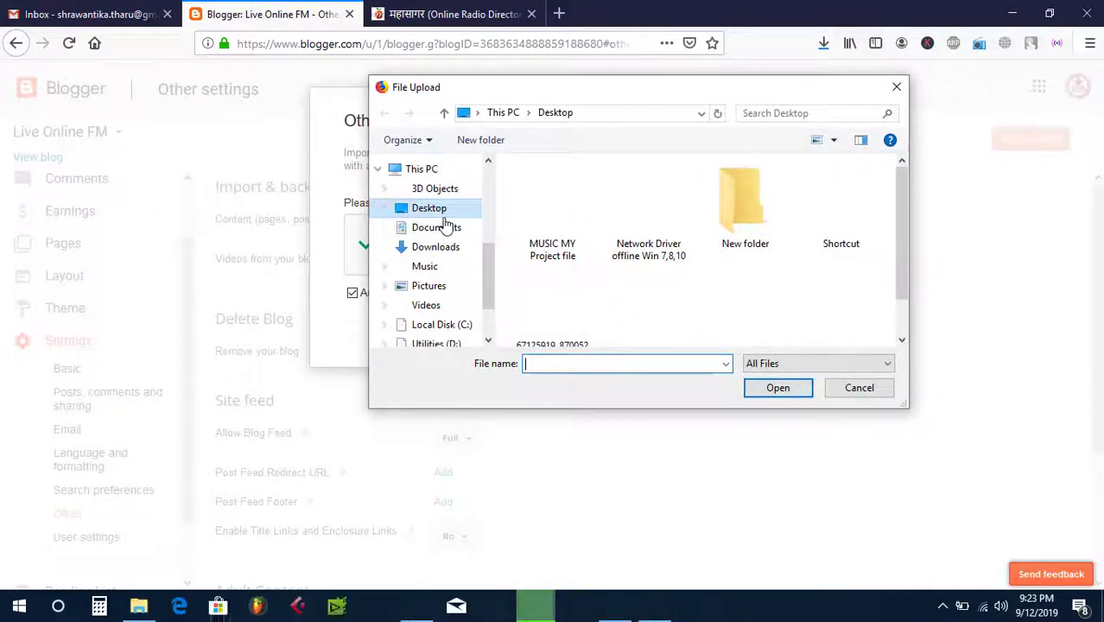
click(441, 248)
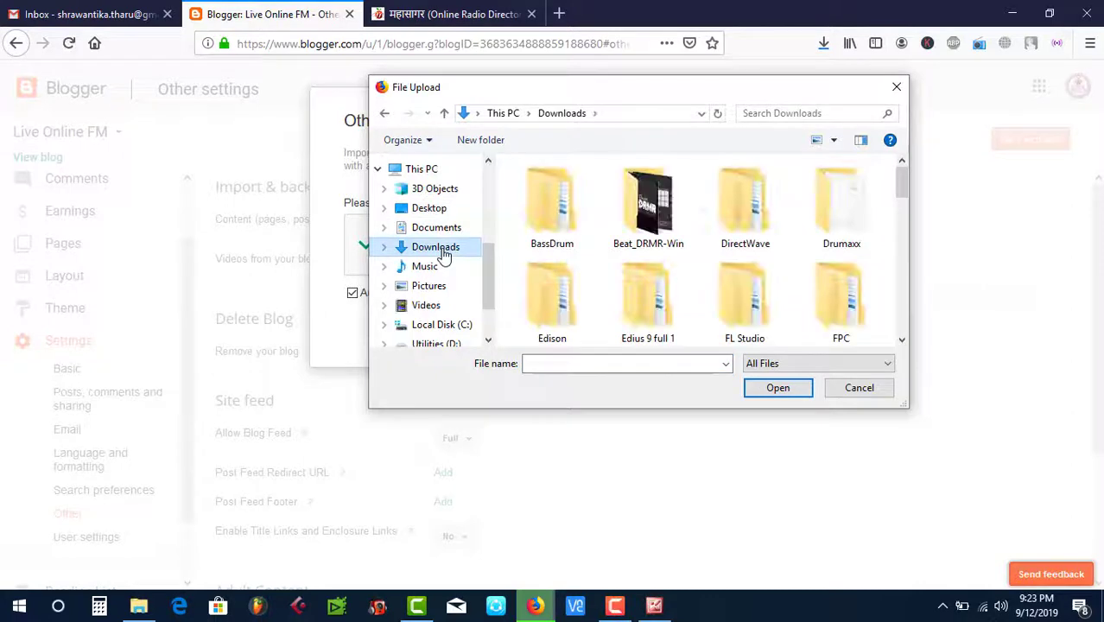
click(903, 306)
drag(903, 306, 902, 300)
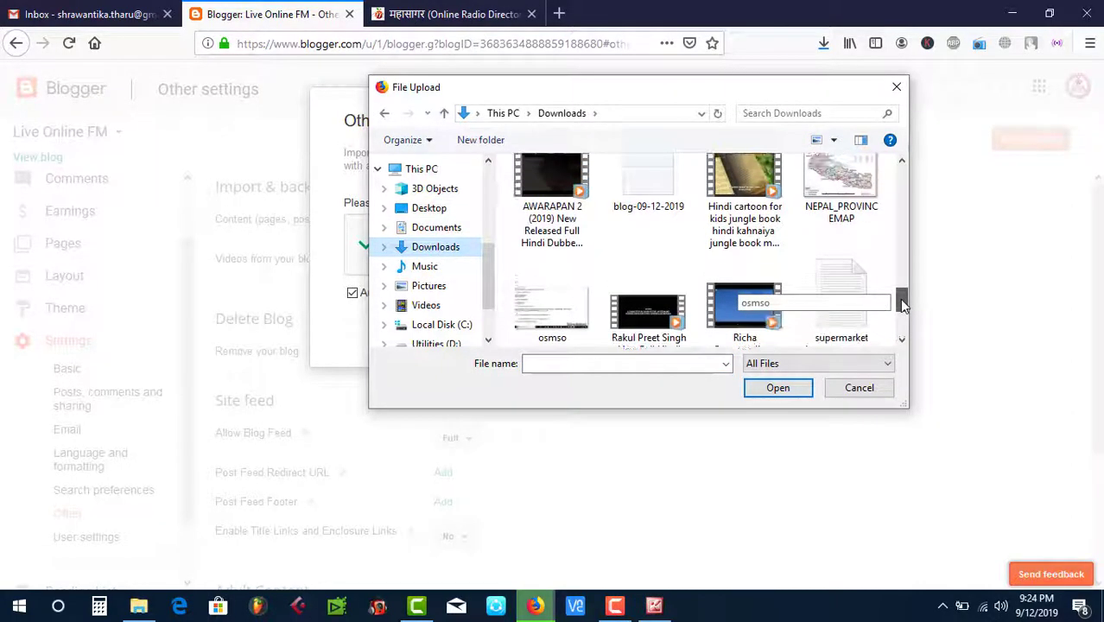
click(662, 199)
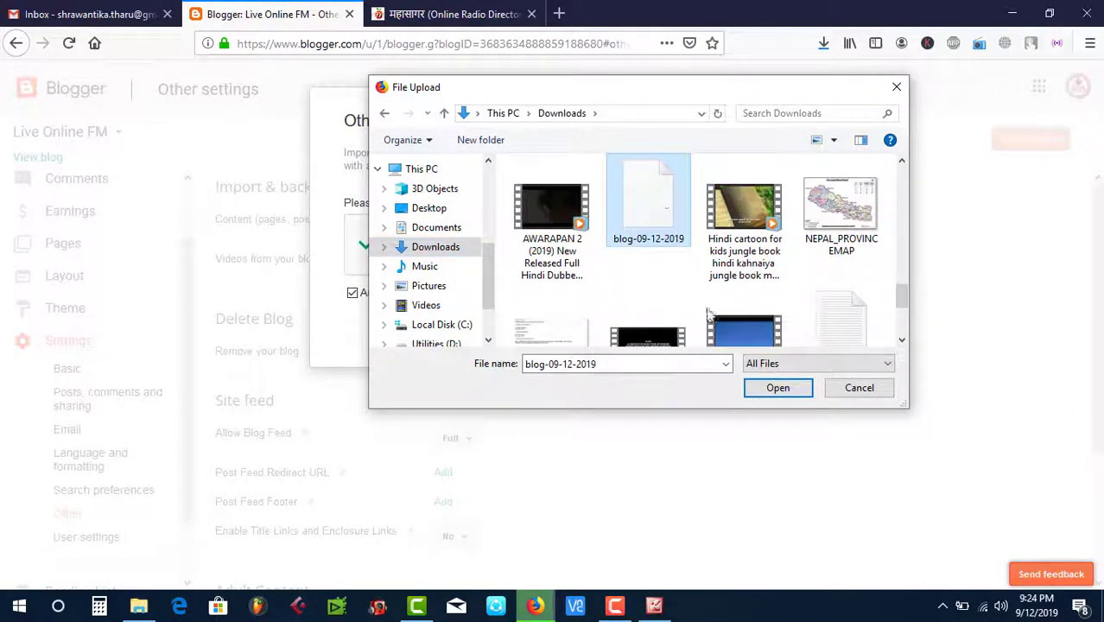
click(775, 389)
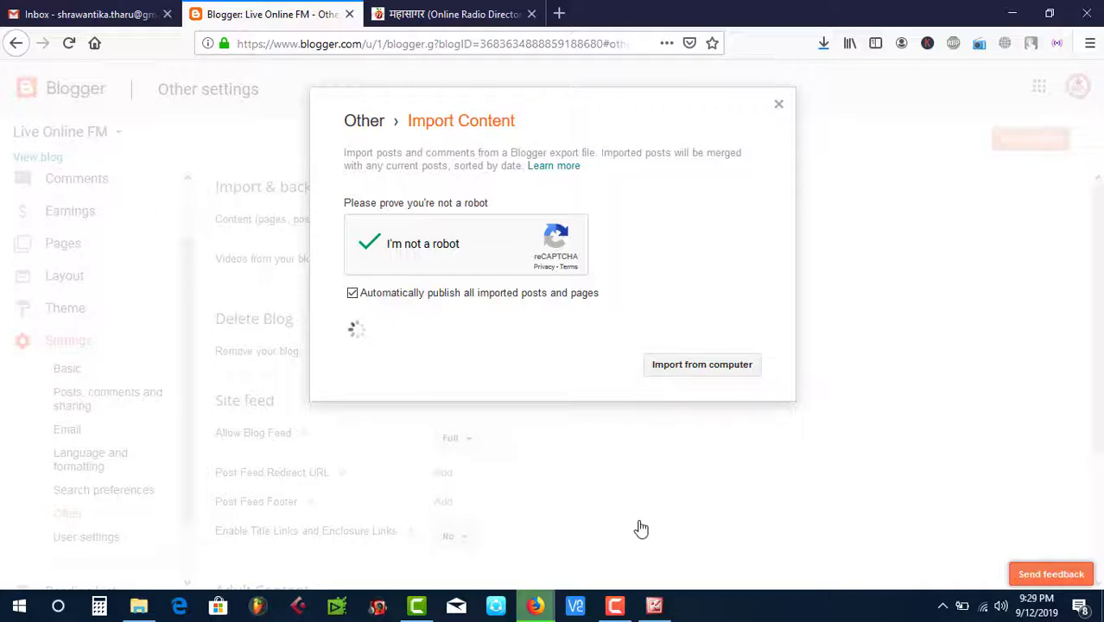
click(626, 609)
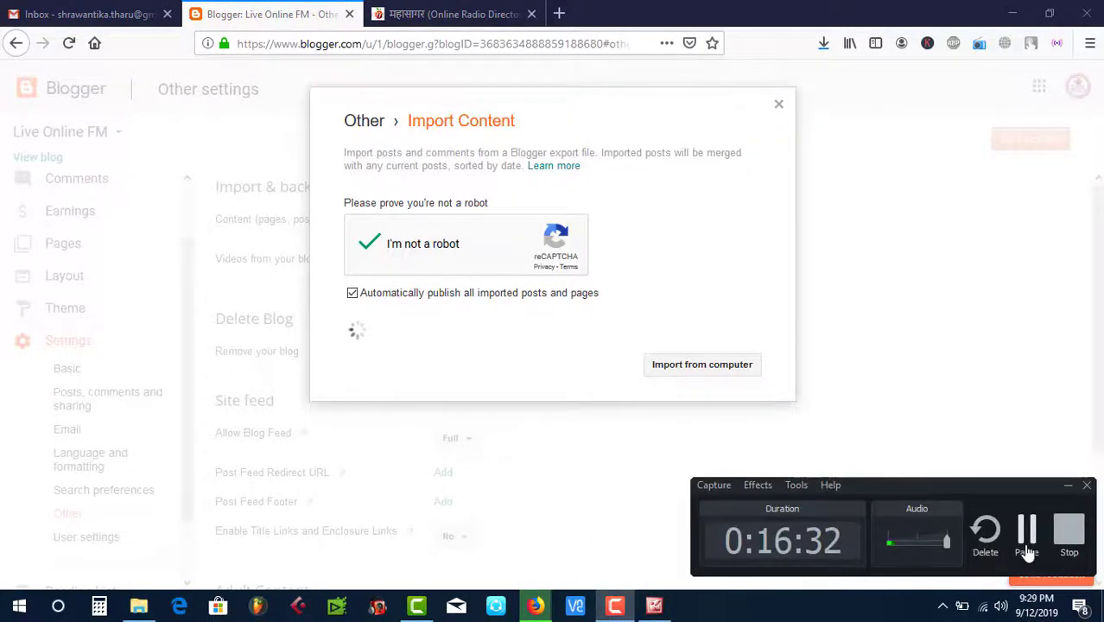
click(1027, 553)
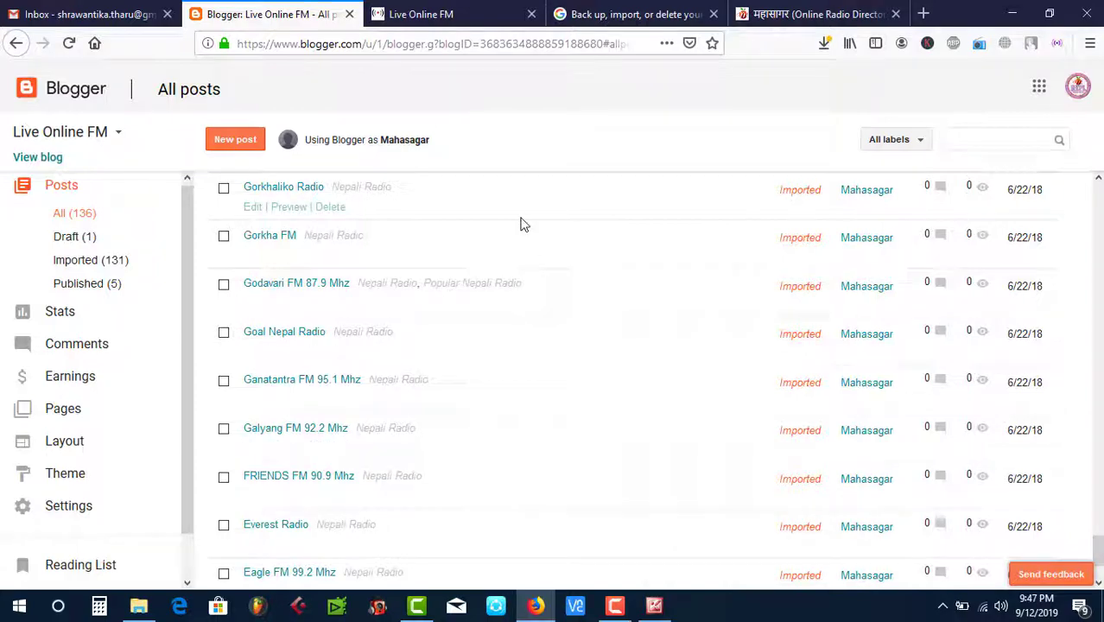
Look through the Live Online FM blog's list of all posts to check which ones are marked as imported.
scroll(521, 225, up, 15)
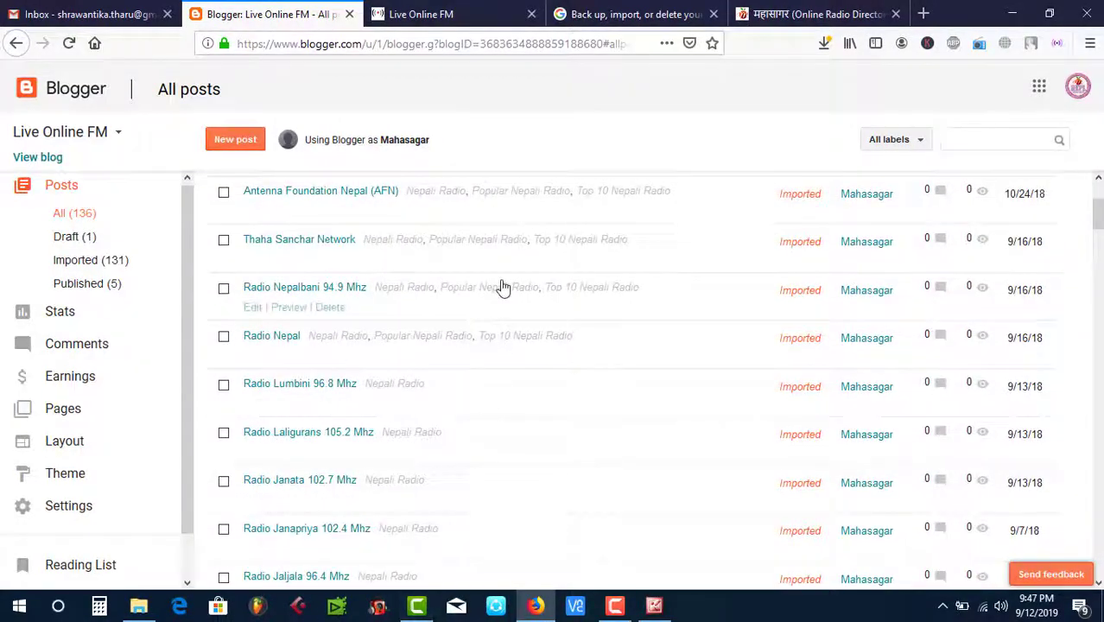
scroll(502, 287, up, 3)
scroll(504, 287, down, 18)
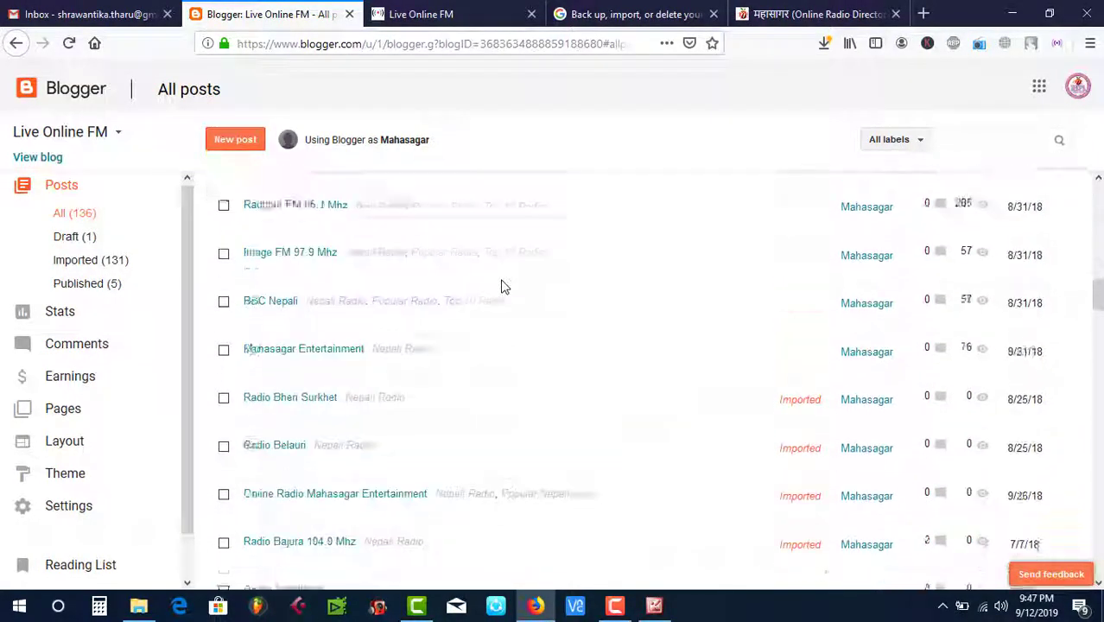
scroll(504, 287, down, 10)
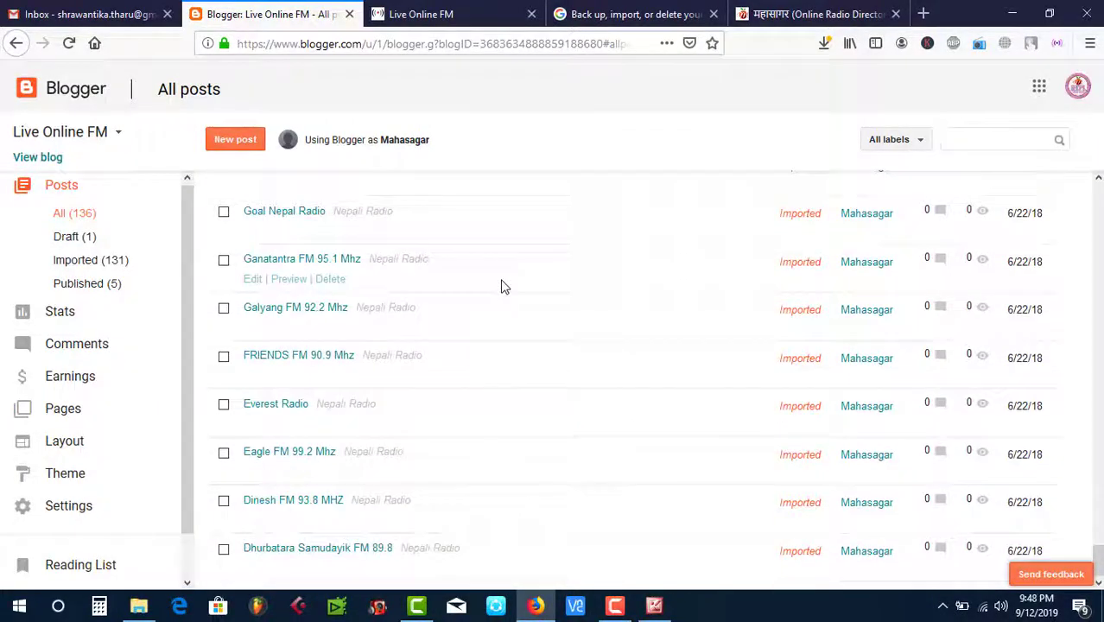
scroll(504, 287, up, 15)
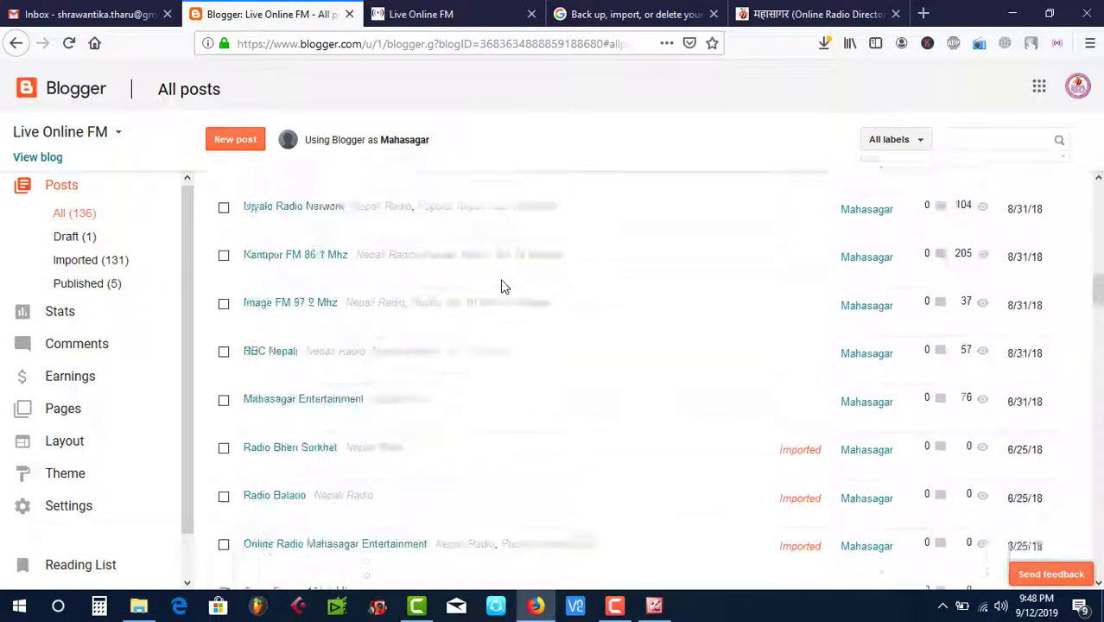
scroll(505, 287, up, 10)
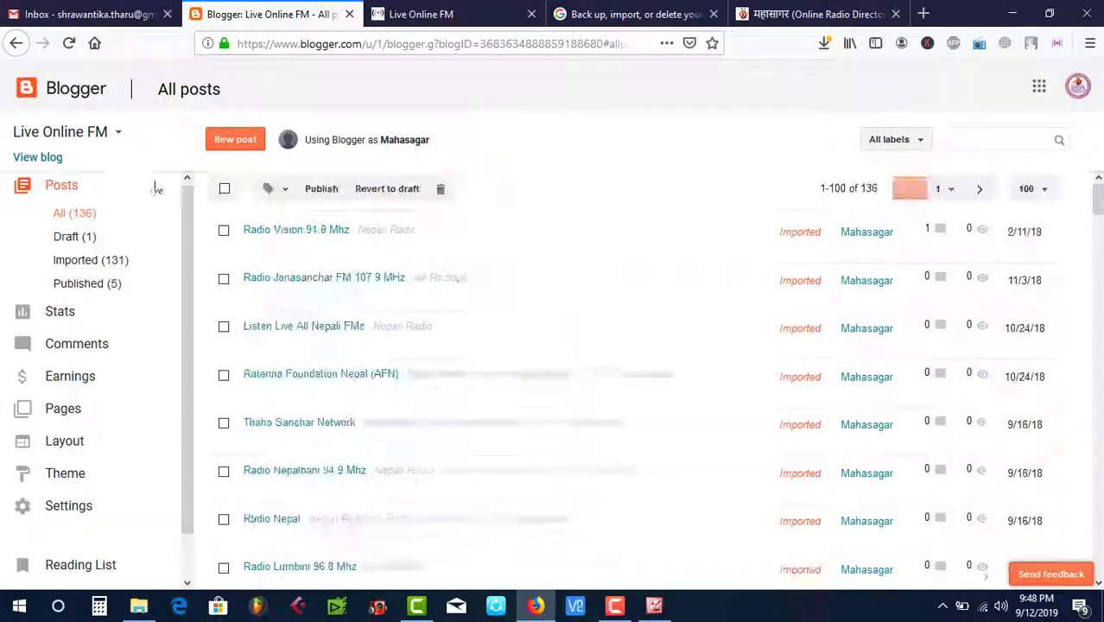